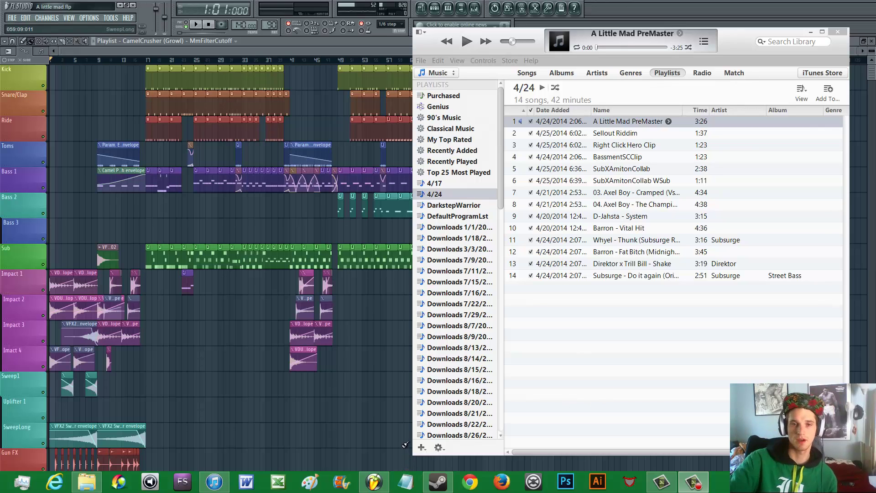
Bring the FL Studio playlist in front of the iTunes window
left_click(130, 49)
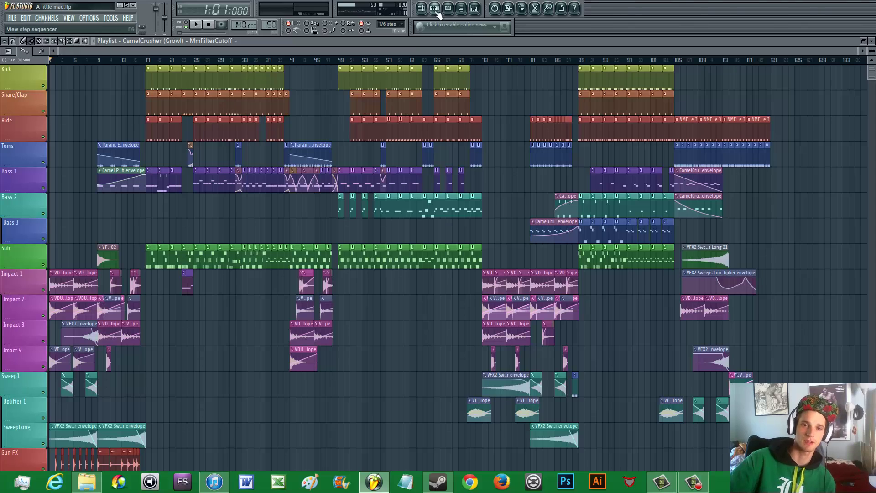
Toggle the Step Sequencer open and closed, then solo the Kick track from its mute LED
key("F6")
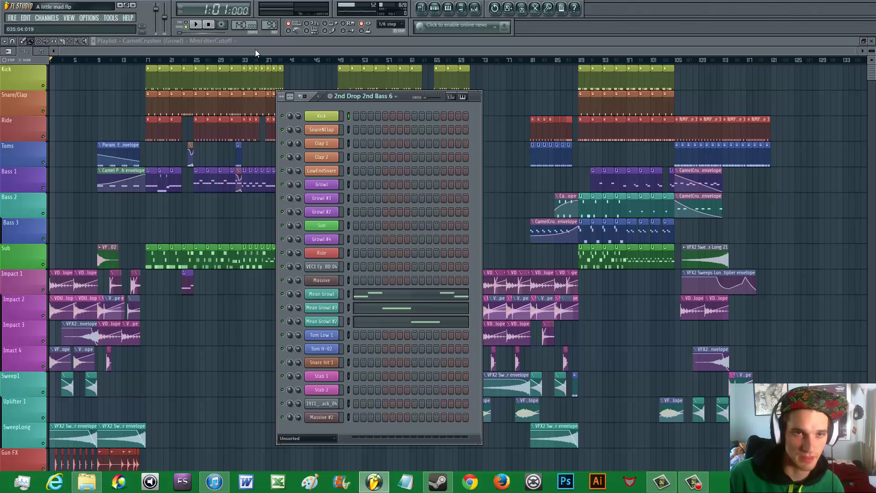
key("F6")
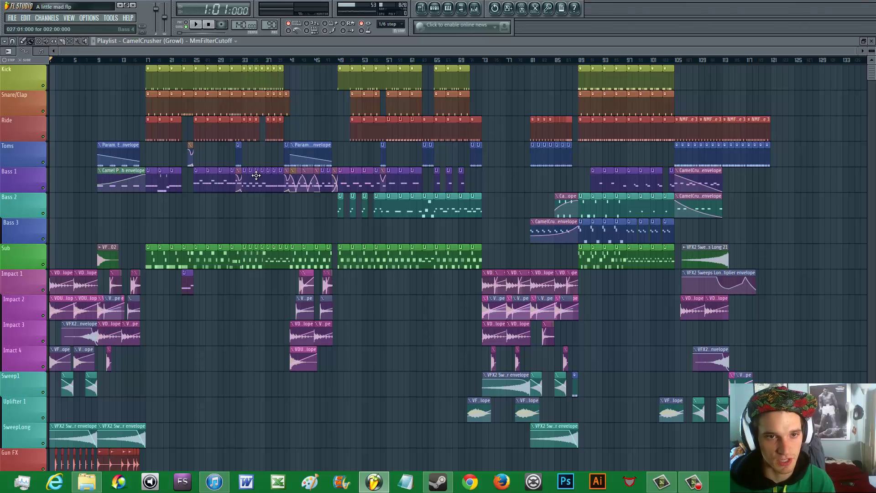
right_click(45, 88)
right_click(45, 88)
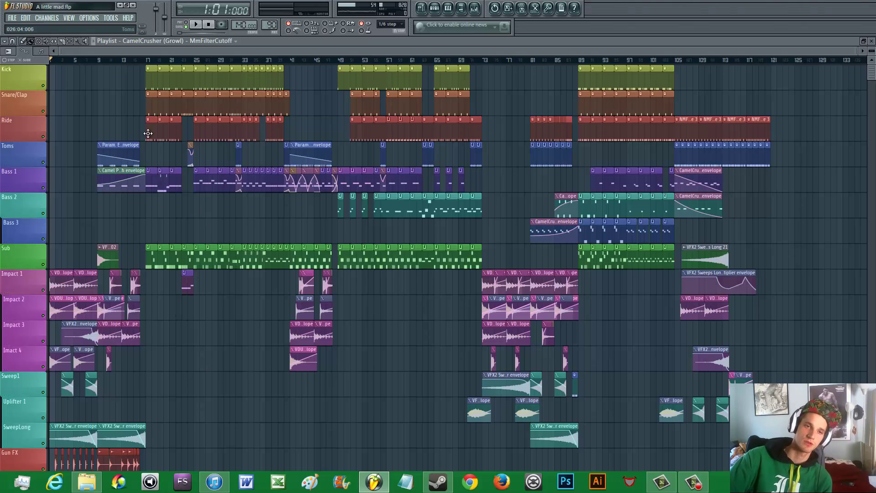
Toggle the Kick track's solo off and back on so only Kick stays audible
right_click(44, 90)
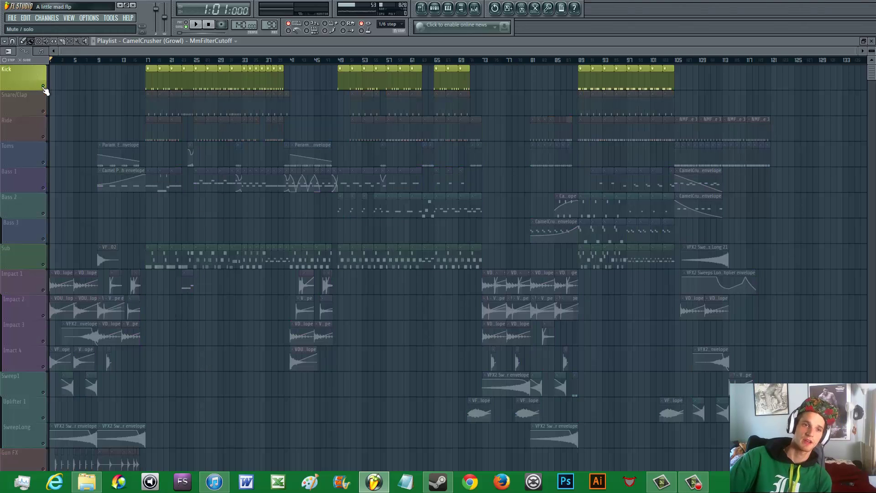
right_click(44, 90)
right_click(45, 90)
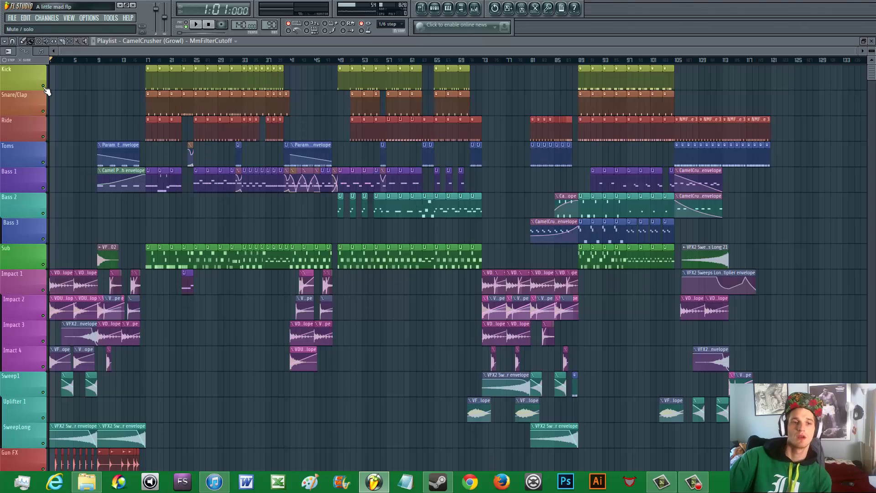
right_click(45, 90)
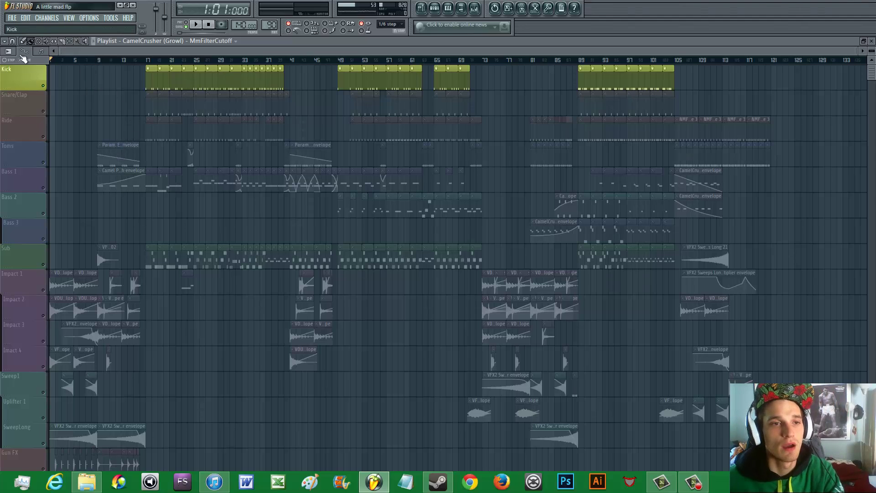
Export a wave file named Kick into a new 'Example Folder' on the Desktop
left_click(12, 18)
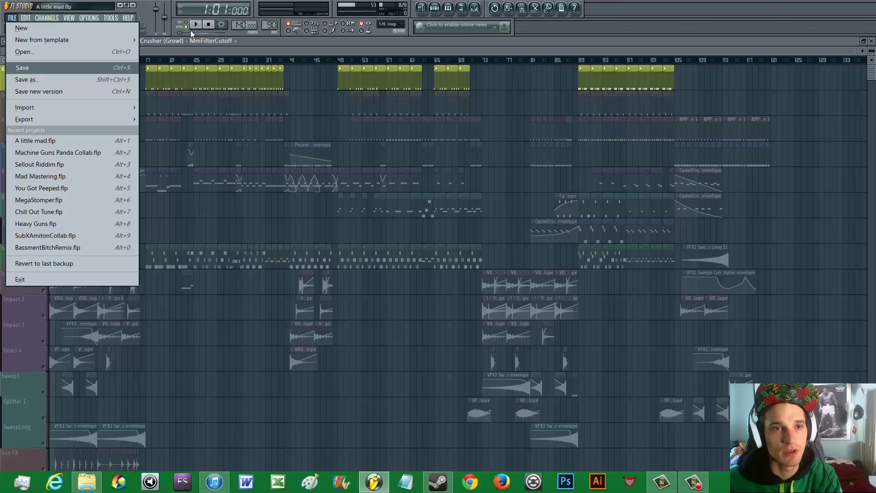
mouse_move(72, 119)
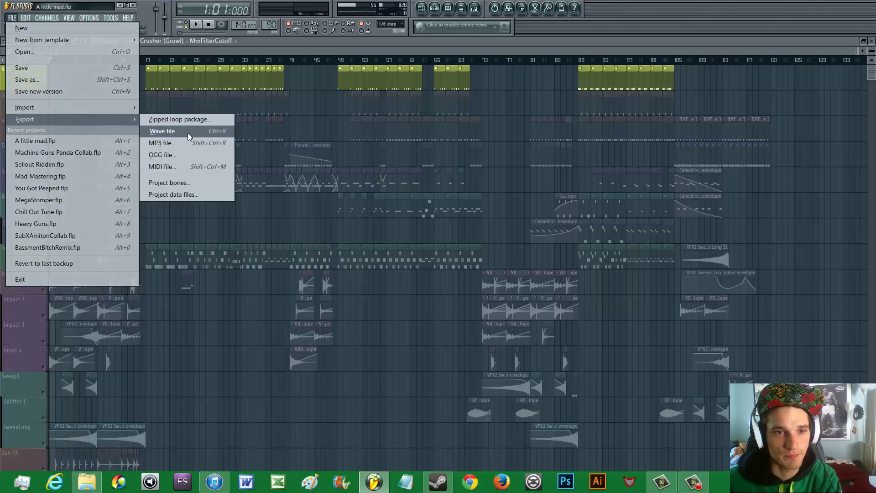
left_click(188, 133)
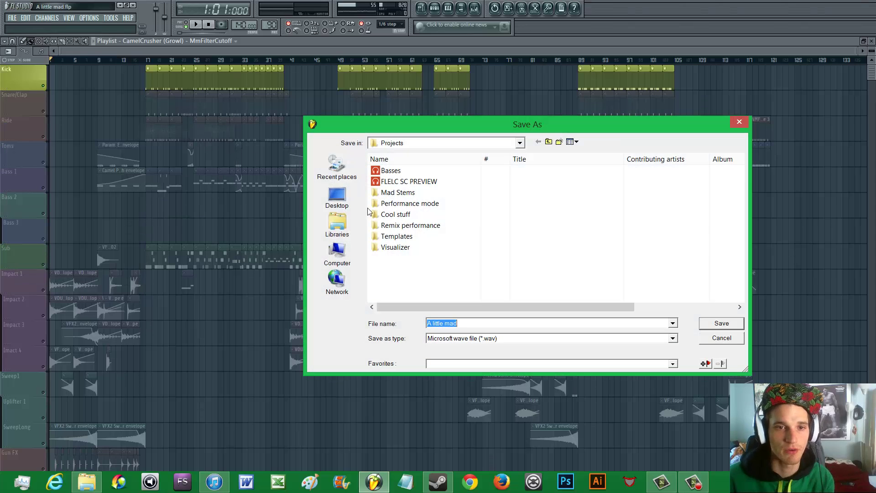
left_click(336, 199)
left_click(559, 142)
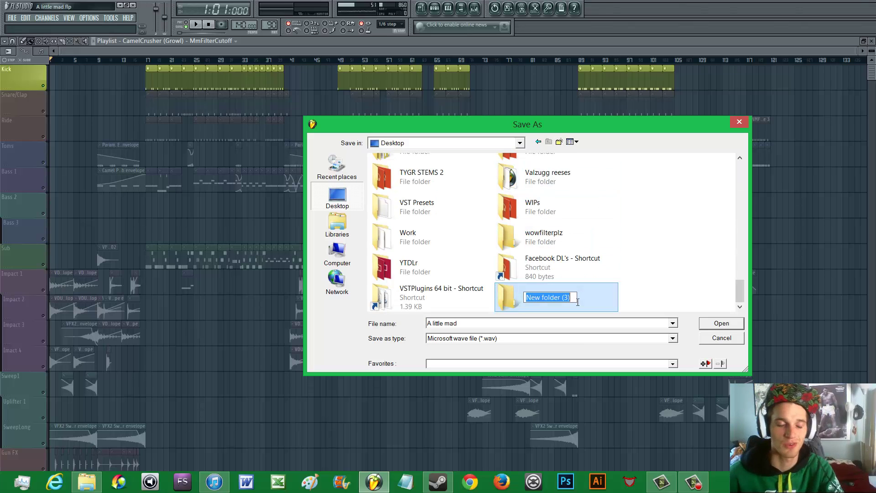
type("Exam")
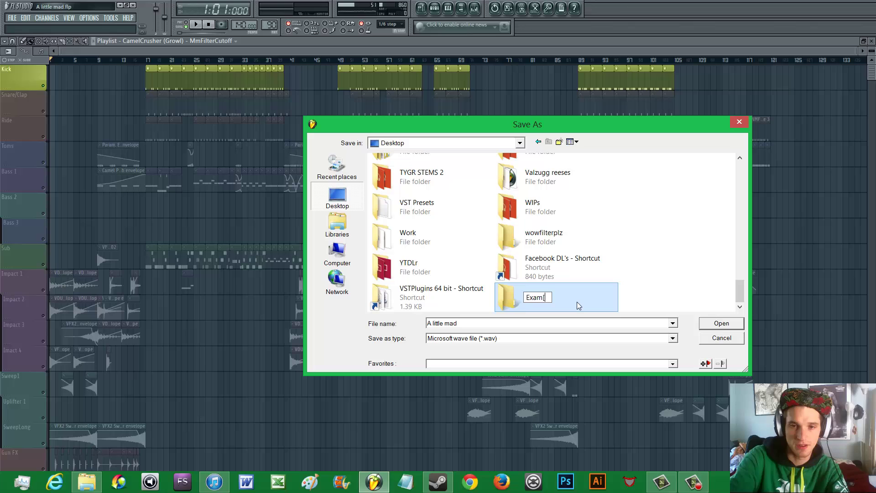
type("ple Fol")
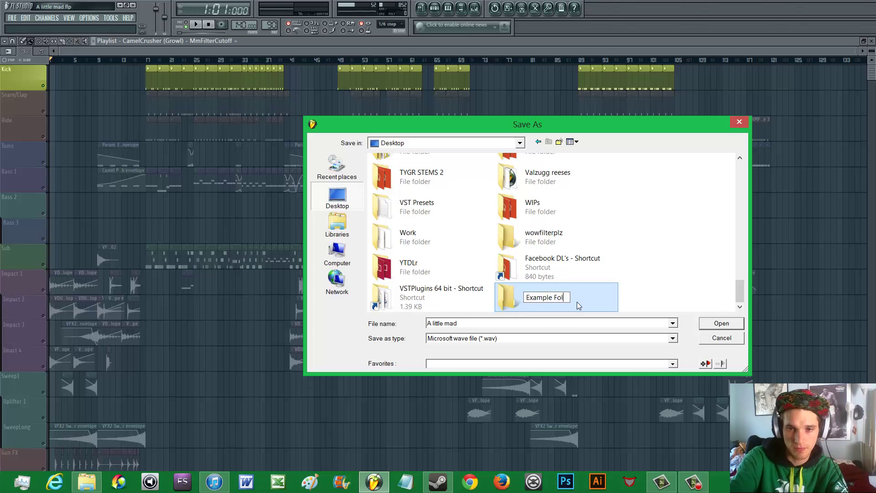
type("der")
key("Return")
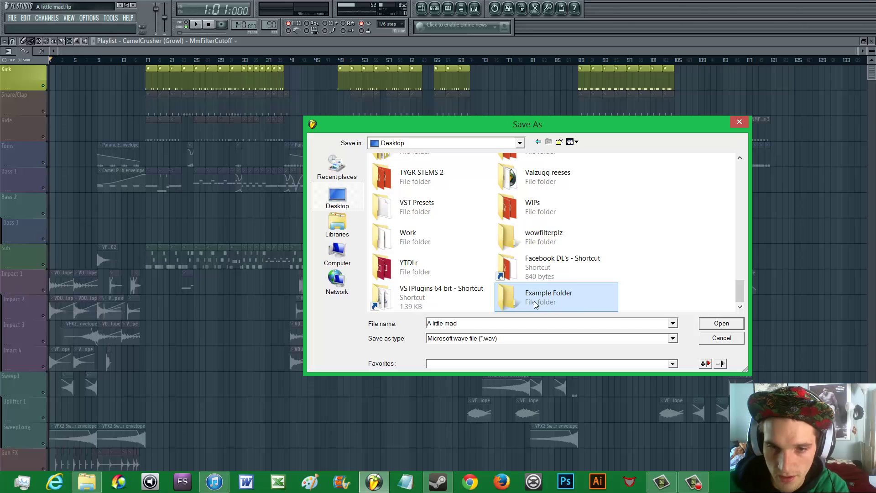
double_click(532, 303)
type("K")
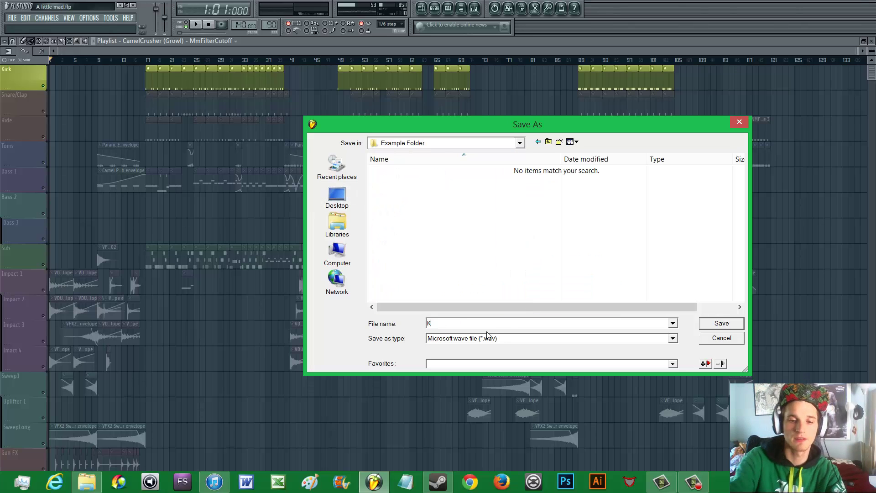
type("ick")
key("Return")
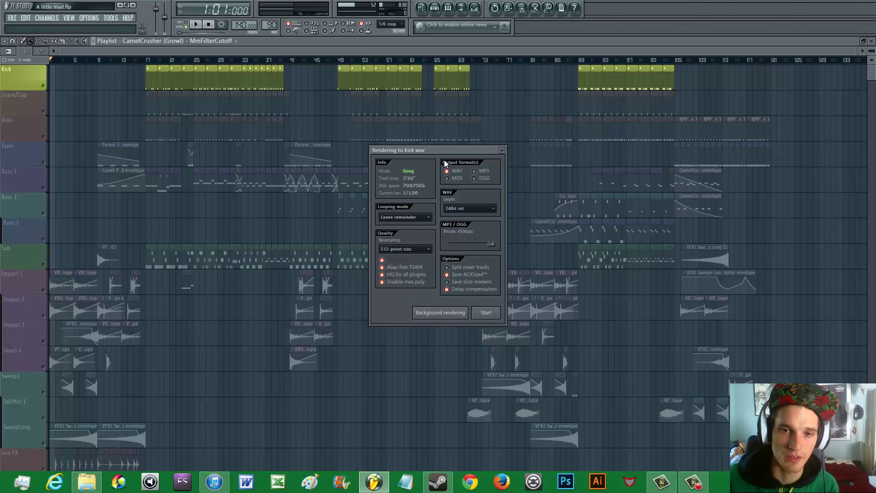
Start rendering Kick.wav with 512-point sinc resampling and 24Bit int depth
left_click(404, 246)
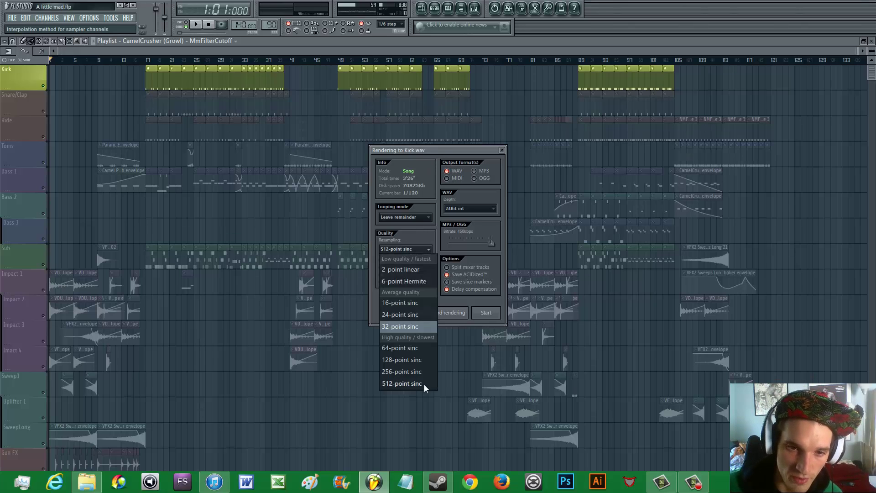
left_click(413, 388)
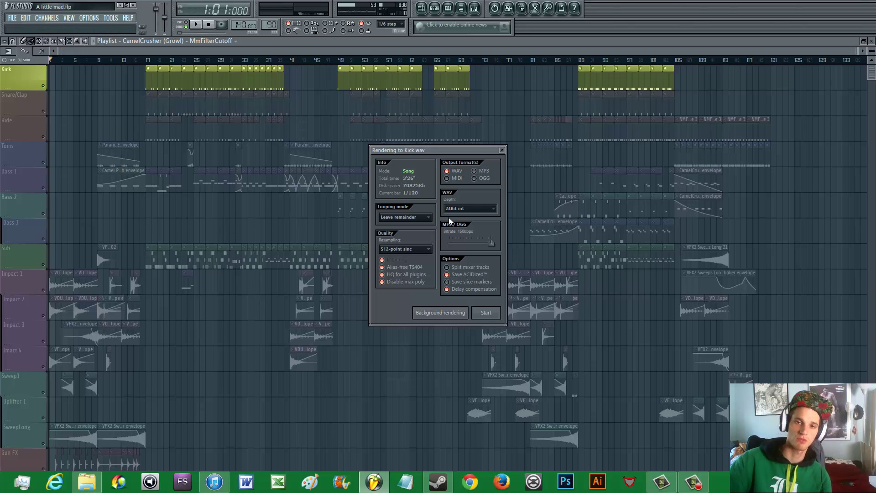
left_click(462, 208)
left_click(458, 232)
left_click(464, 209)
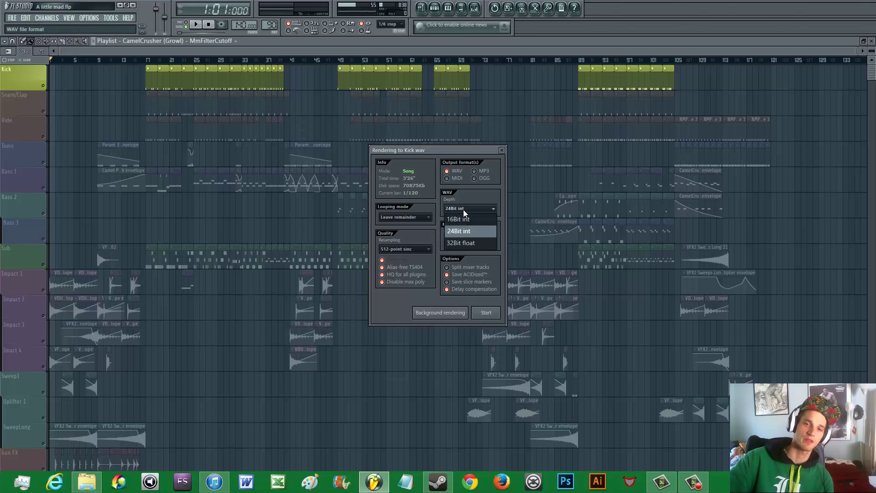
left_click(461, 231)
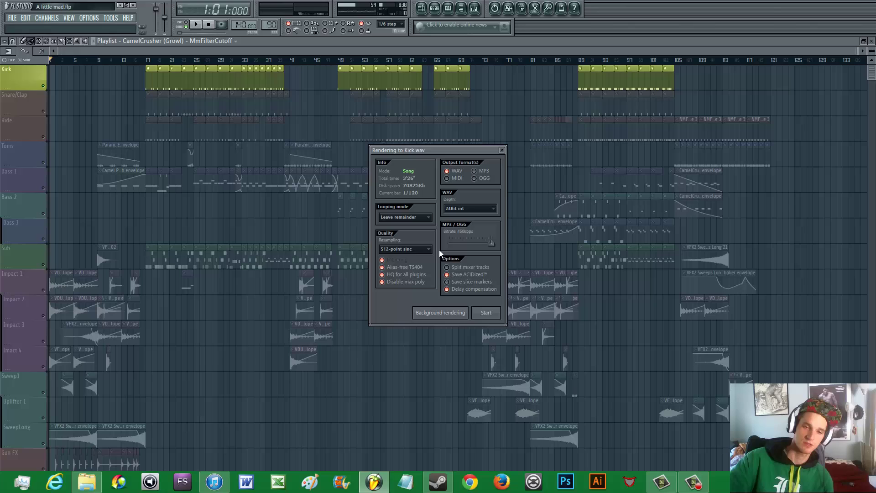
left_click(405, 248)
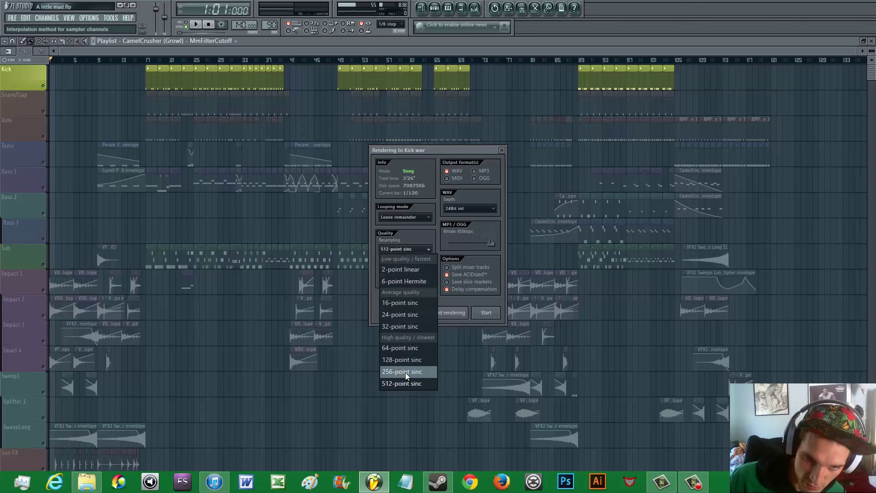
left_click(410, 383)
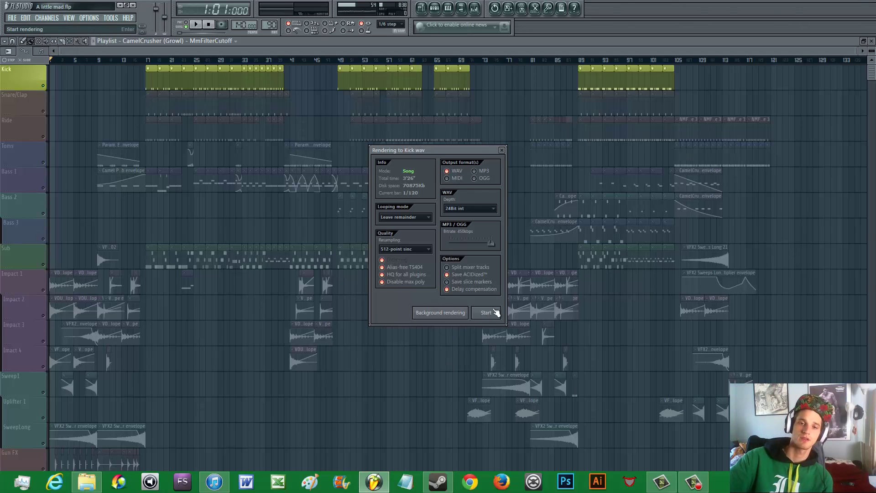
left_click(493, 312)
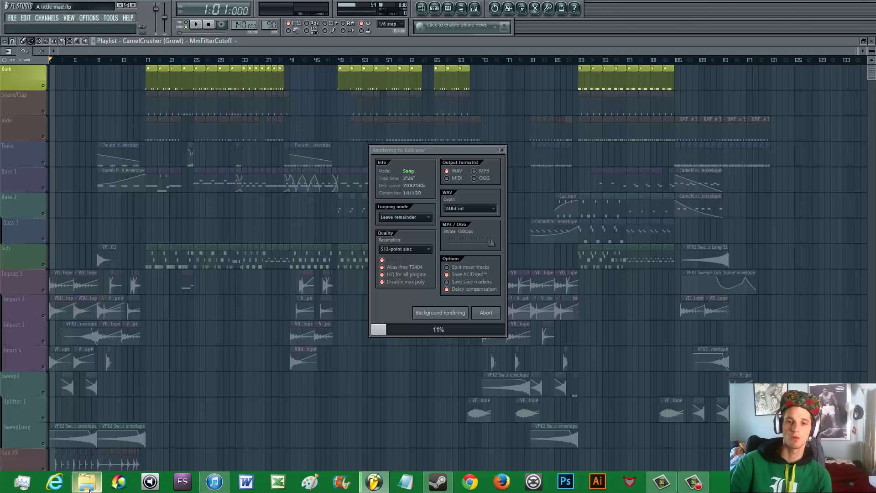
Open the Mad Stems folder in Projects, glance at FL Studio's render progress, and return
left_click(98, 487)
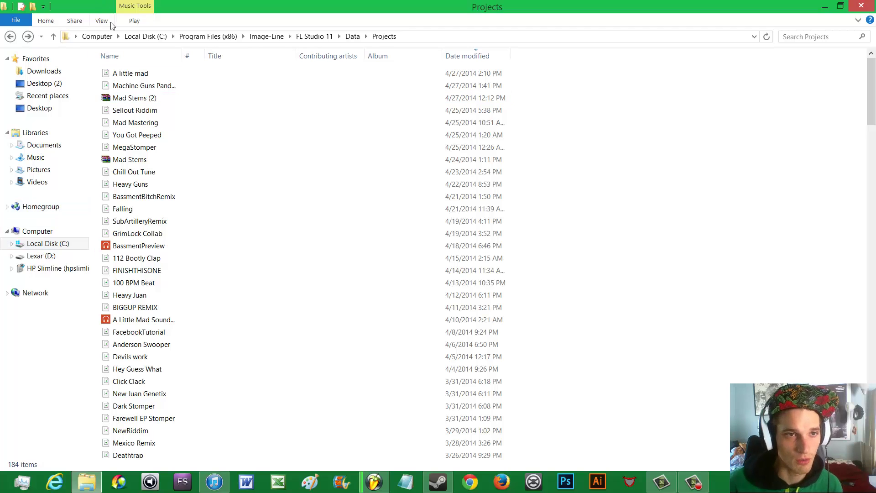
scroll(261, 233, "down", 1)
scroll(190, 276, "down", 5)
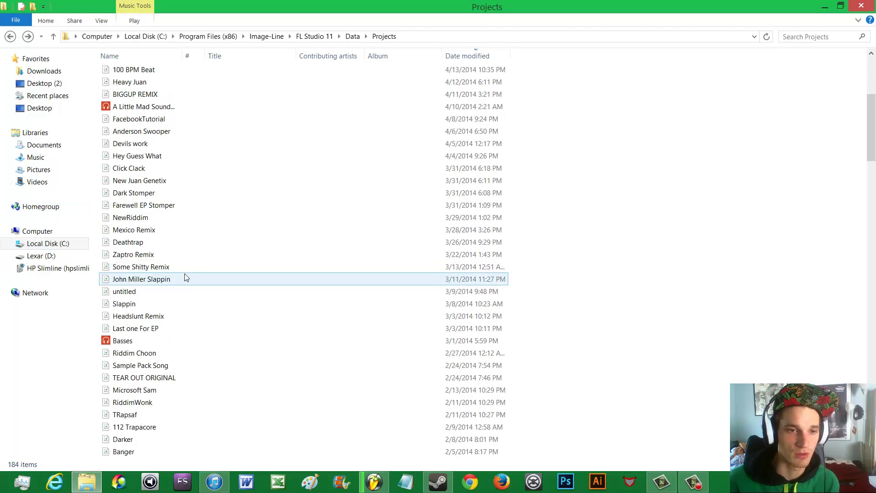
scroll(184, 273, "down", 10)
scroll(181, 283, "down", 10)
scroll(164, 343, "down", 10)
scroll(165, 373, "down", 8)
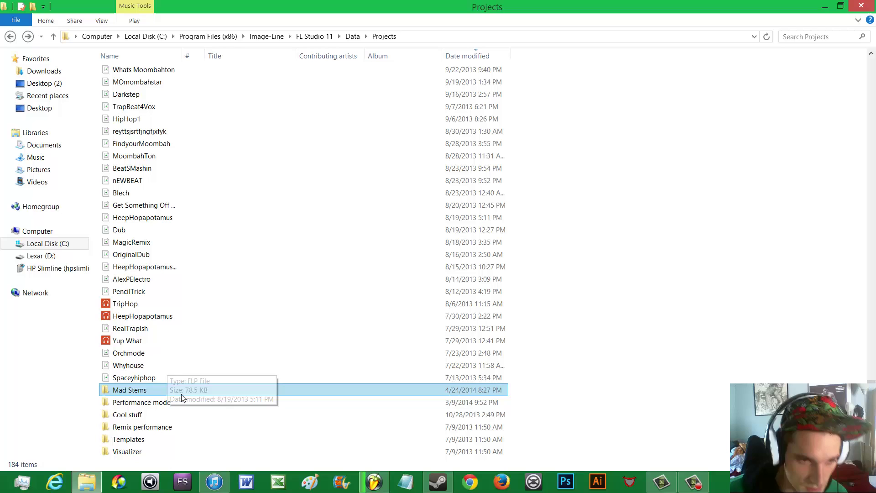
left_click(149, 390)
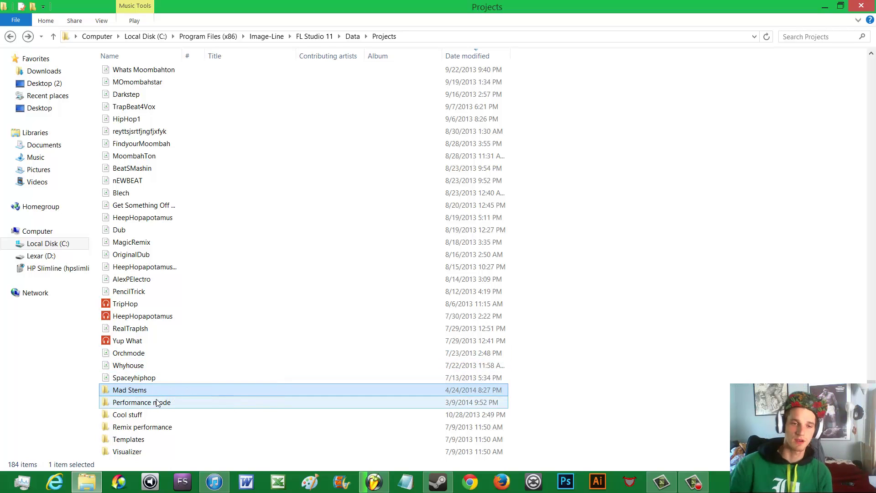
double_click(158, 391)
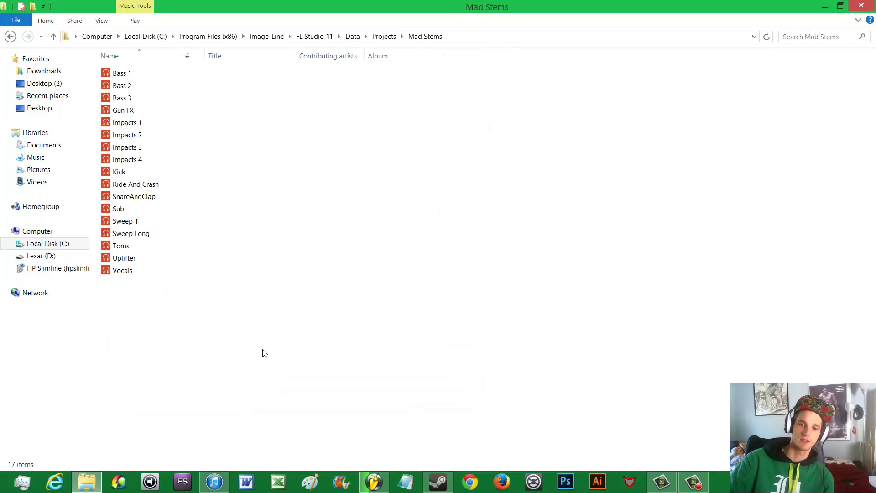
left_click(374, 482)
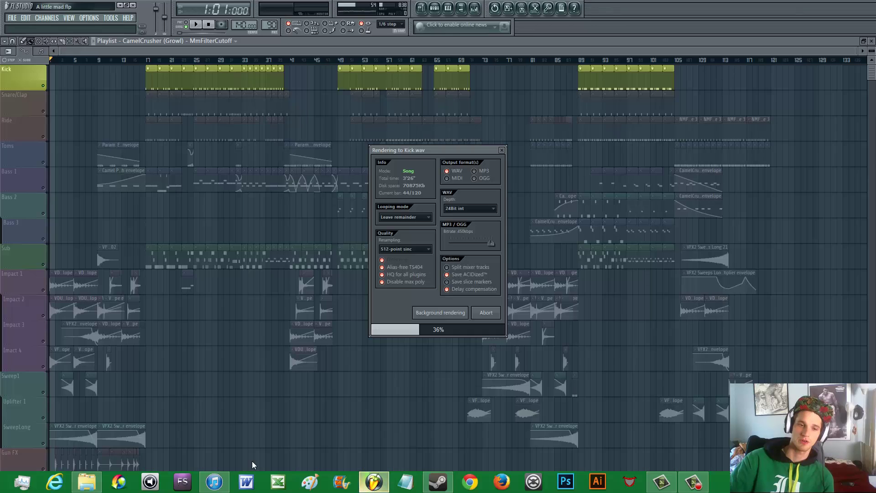
left_click(86, 482)
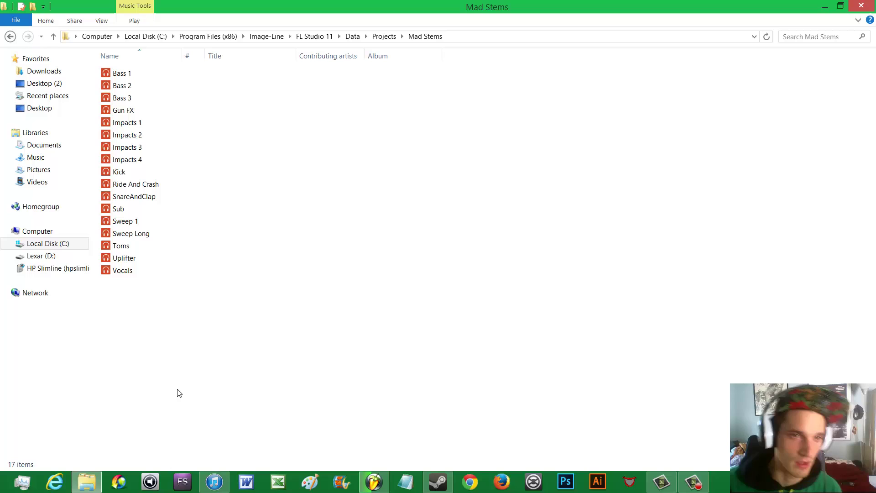
Go up to Projects and bring up the Mad Stems folder's context menu
key("BackSpace")
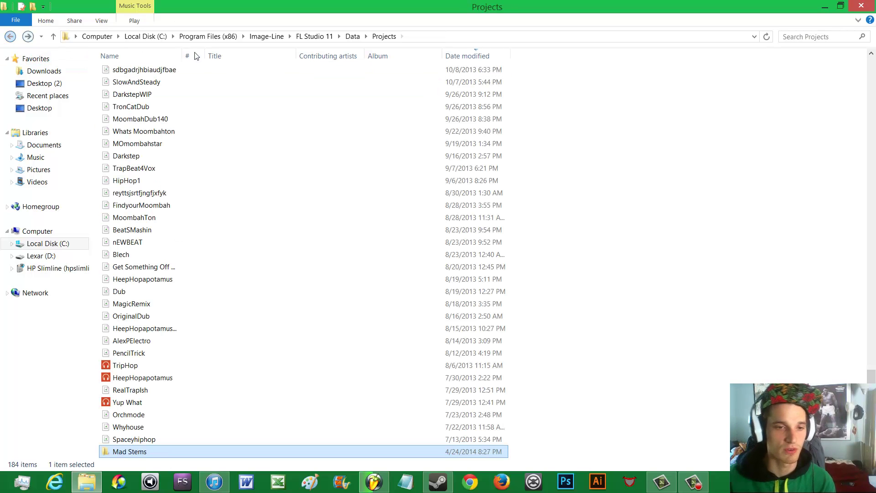
scroll(214, 373, "down", 3)
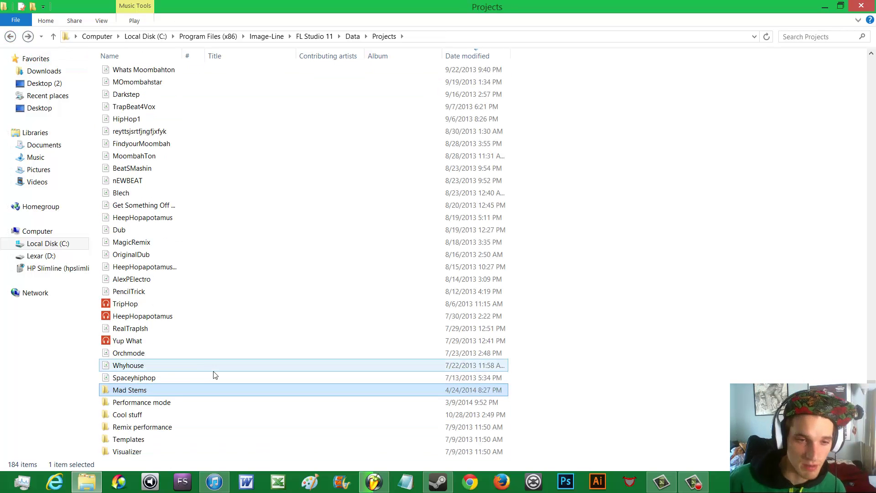
right_click(166, 391)
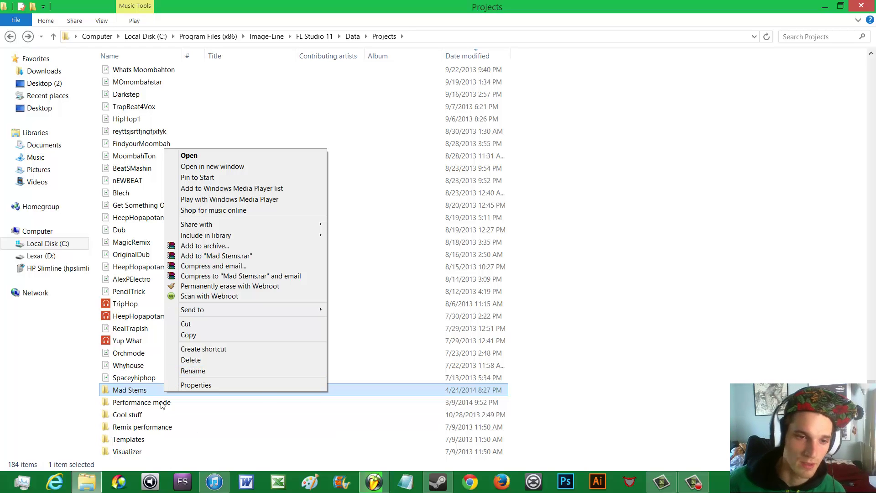
Select the 206 MB Mad Stems ZIP archive, then minimize Explorer
left_click(452, 385)
scroll(482, 389, "up", 5)
scroll(474, 391, "up", 5)
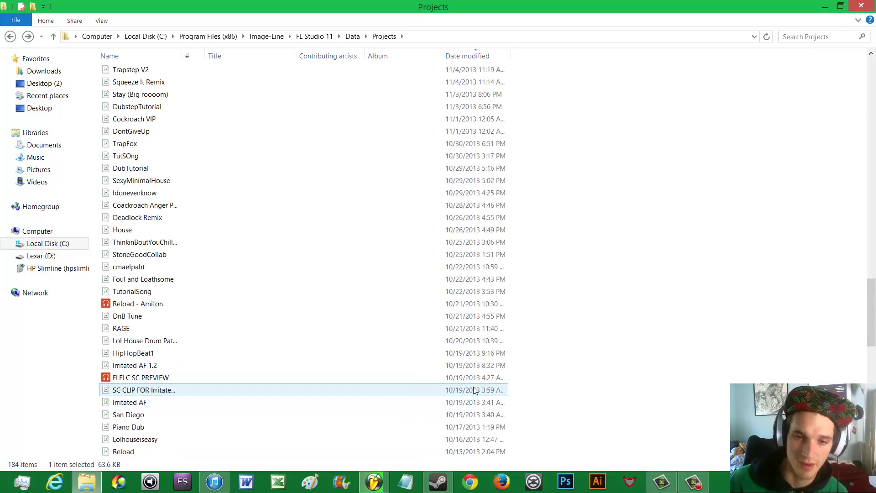
scroll(474, 390, "up", 12)
scroll(172, 226, "up", 9)
scroll(168, 217, "up", 10)
scroll(163, 221, "up", 3)
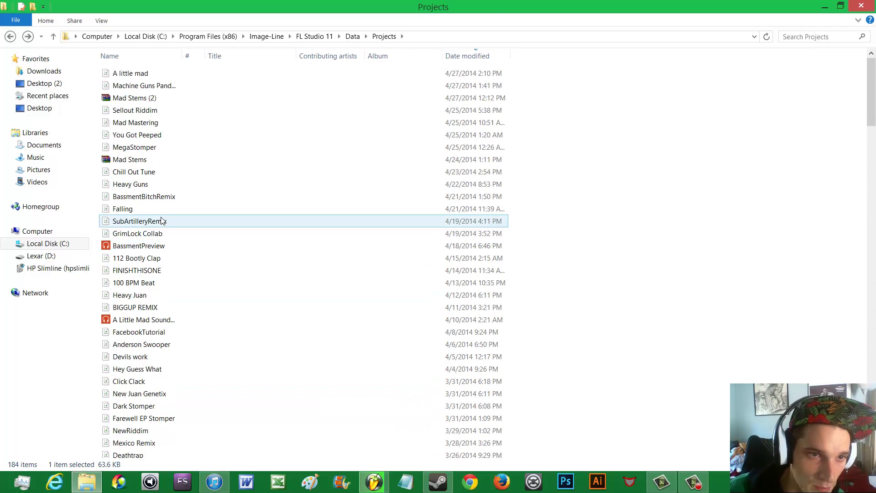
left_click(108, 160)
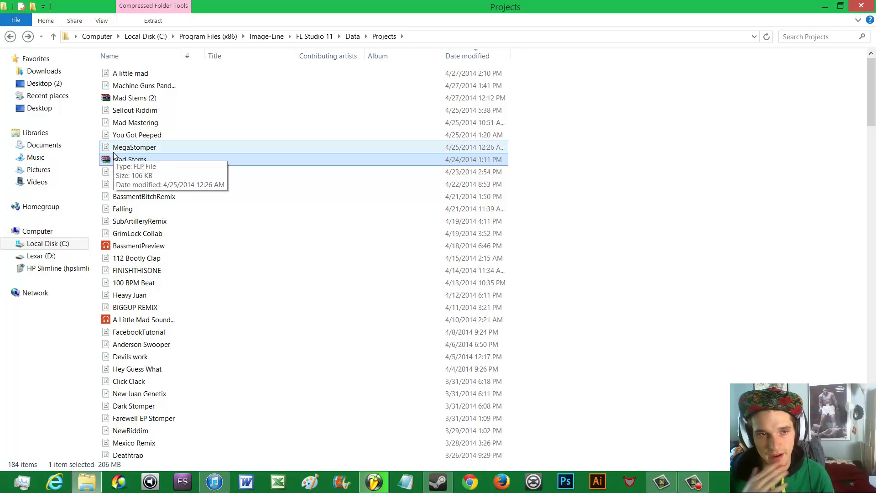
left_click(136, 174)
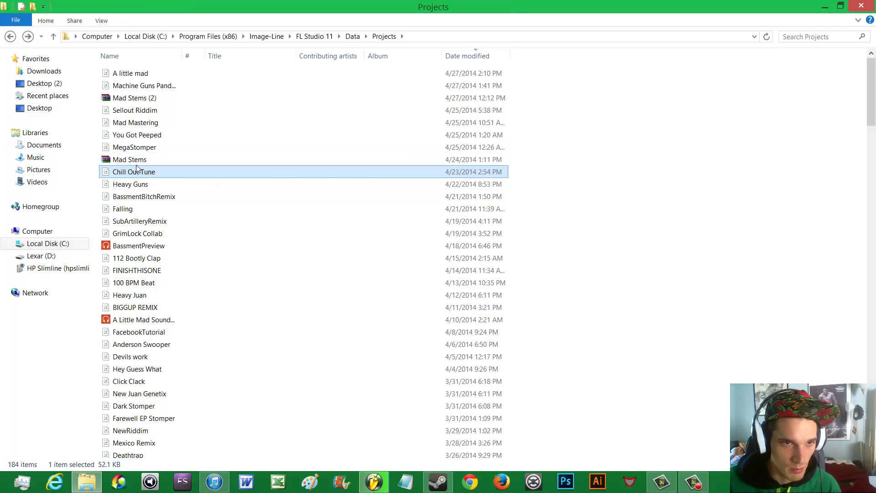
left_click(137, 162)
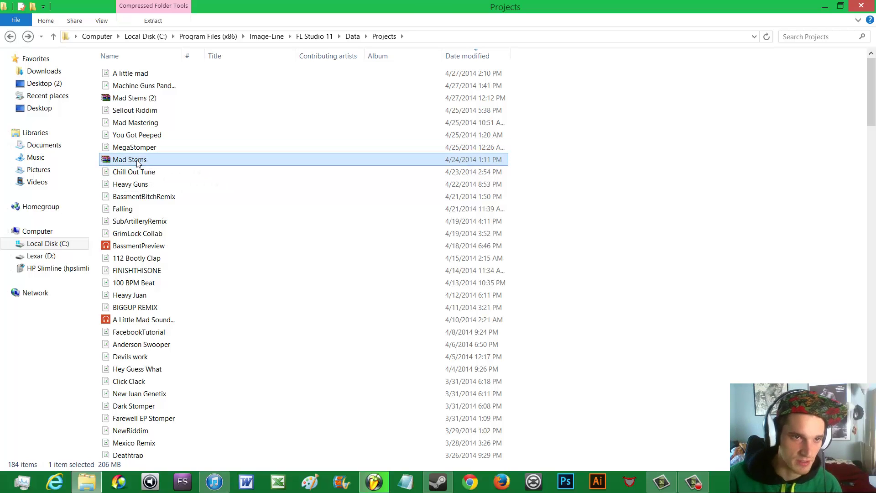
left_click(823, 6)
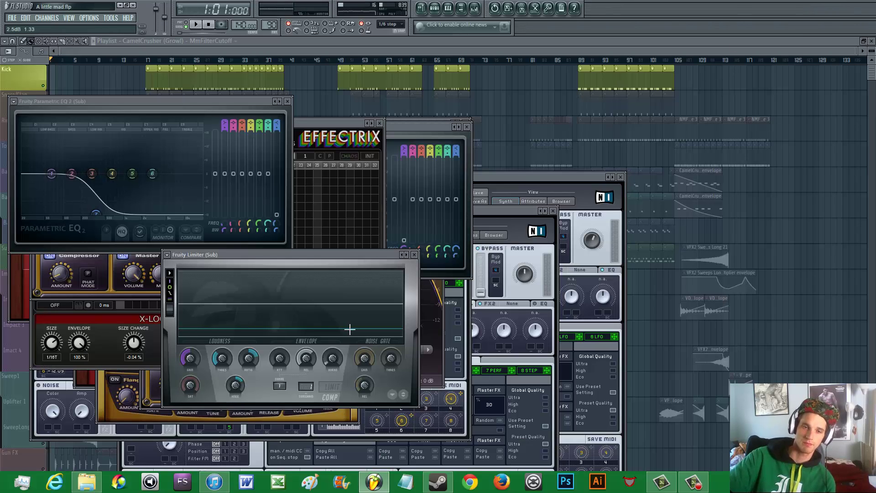
Reload the 'A little mad' project and unsolo the Kick track to unmute all tracks
left_click(12, 18)
left_click(35, 140)
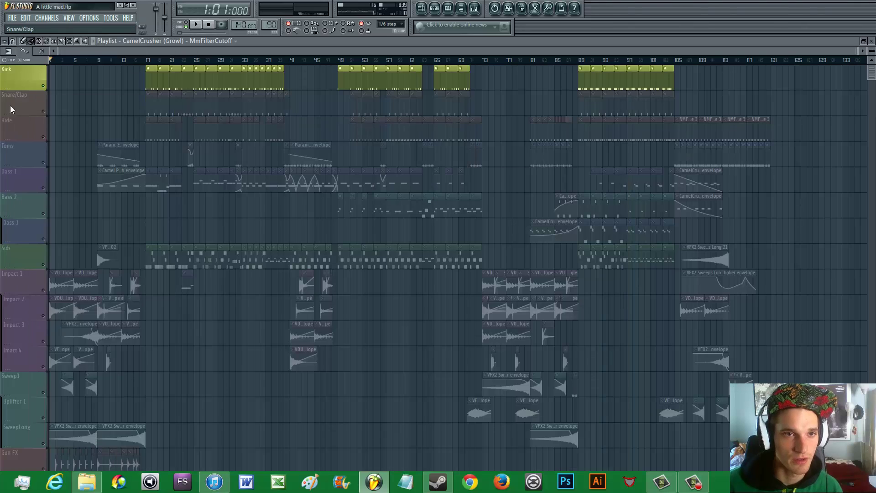
right_click(42, 87)
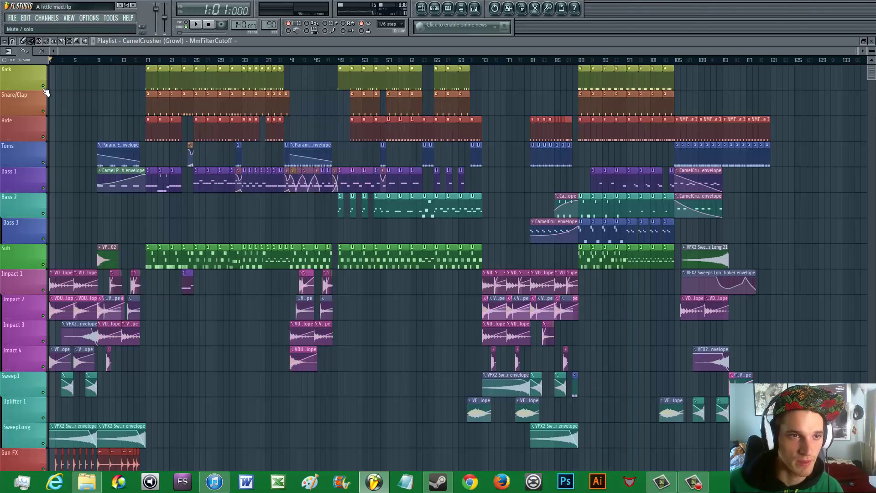
Exit FL Studio and bring the Projects folder window forward
left_click(11, 18)
left_click(21, 67)
left_click(12, 18)
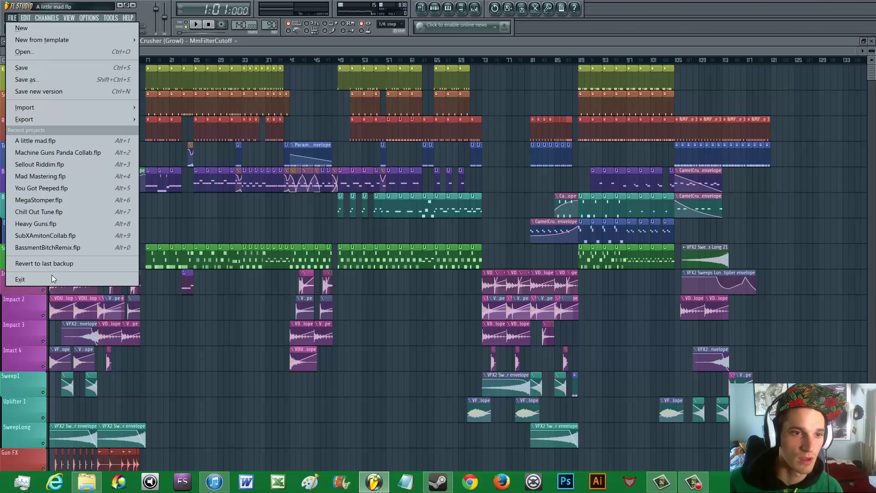
left_click(20, 280)
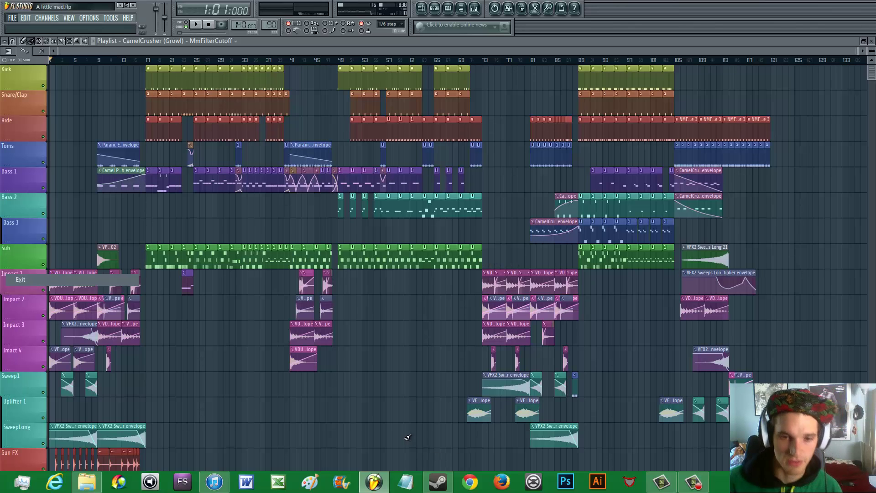
left_click(90, 482)
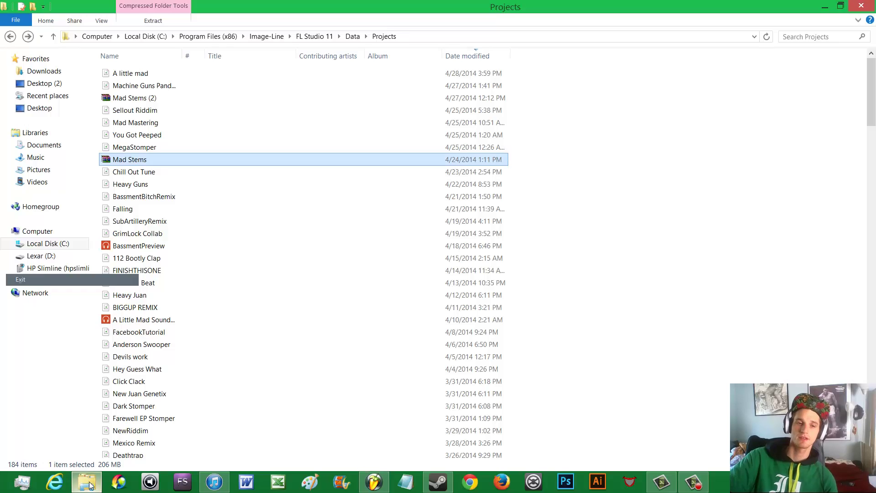
Load mediafire.com in Firefox and log in with the saved credentials
left_click(824, 6)
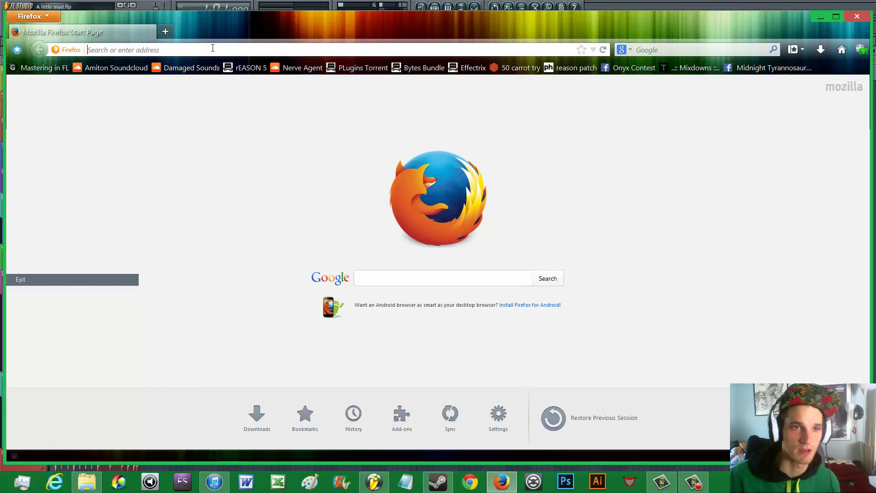
type("mediafire.com/")
key("Return")
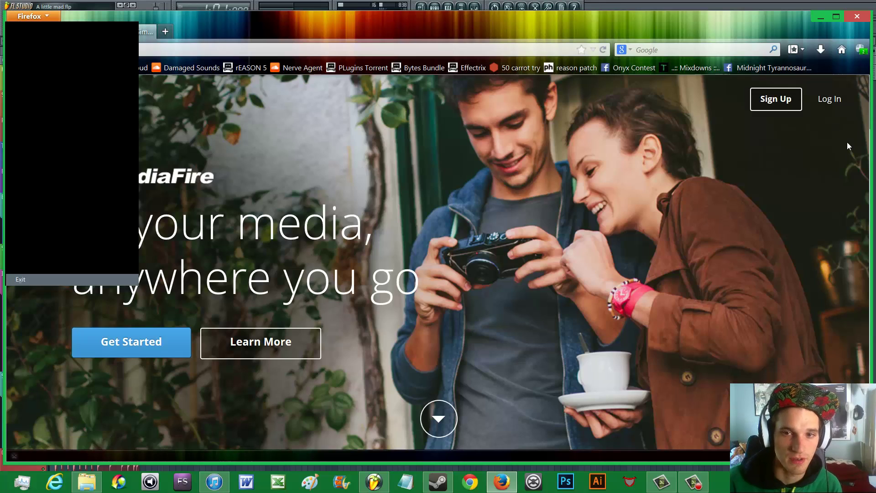
left_click(828, 99)
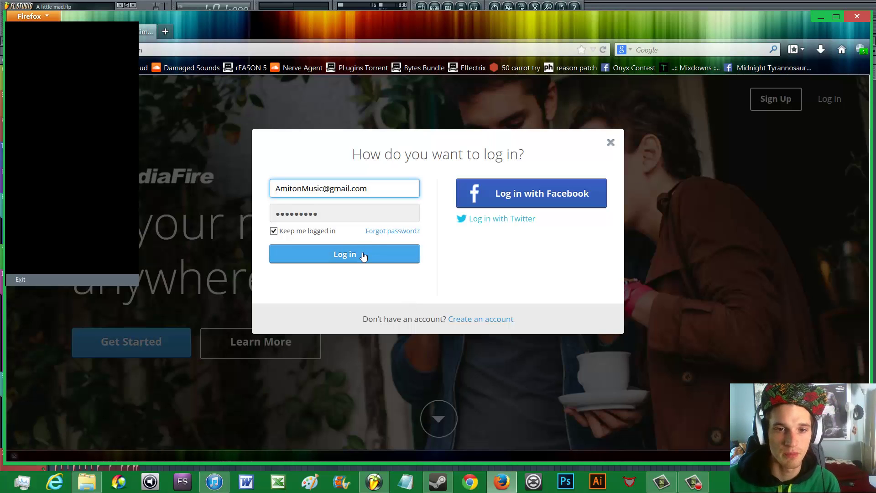
left_click(362, 255)
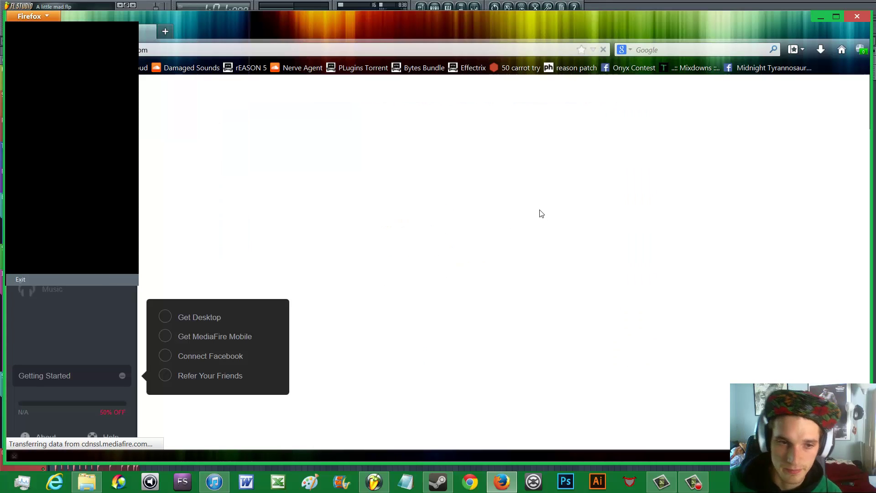
Upload Mad Stems (2).zip from the computer's Projects folder to MediaFire
left_click(347, 102)
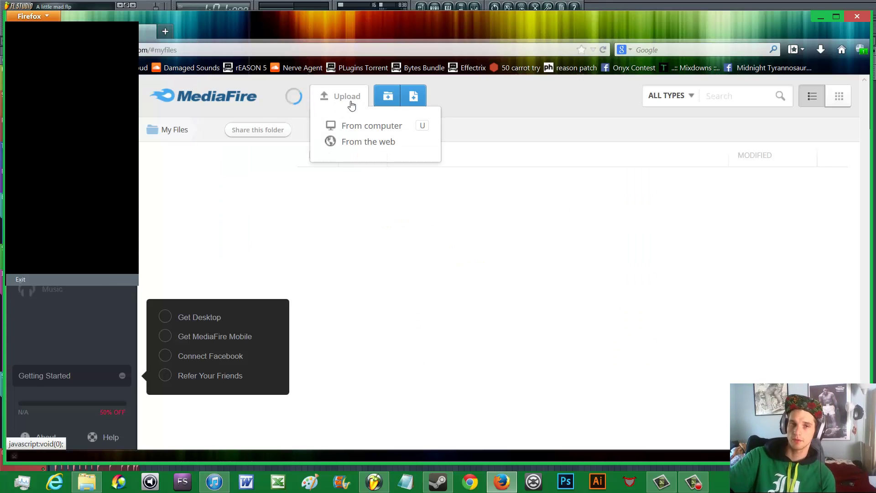
left_click(359, 125)
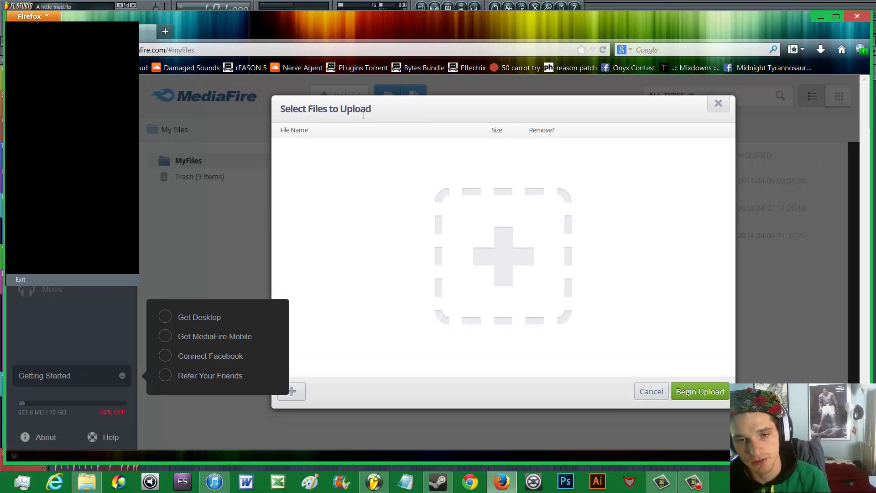
left_click(525, 277)
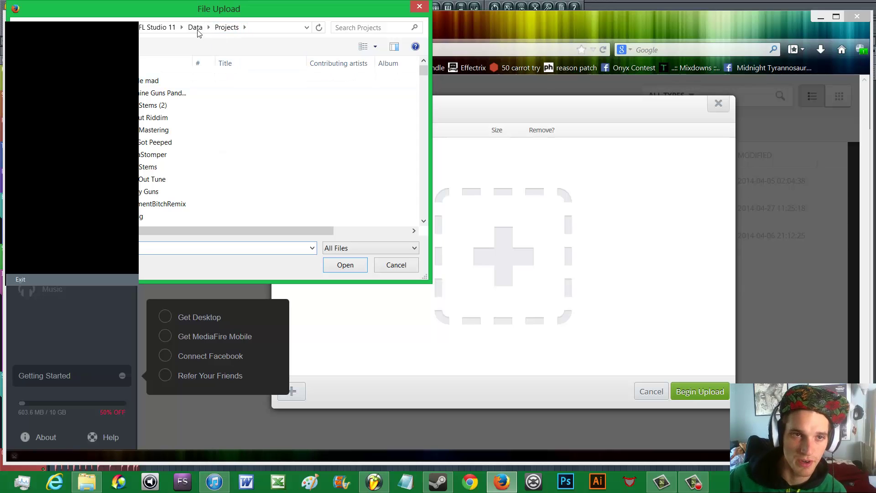
left_click(156, 83)
left_click(170, 108)
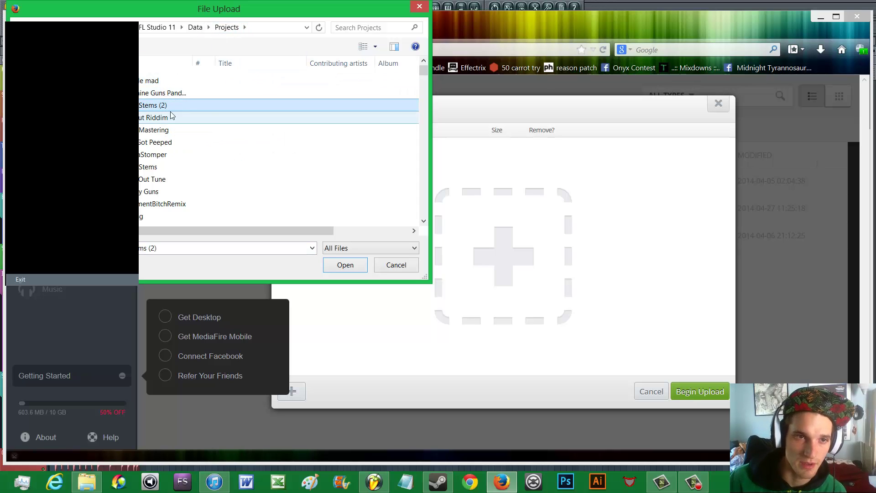
left_click(404, 268)
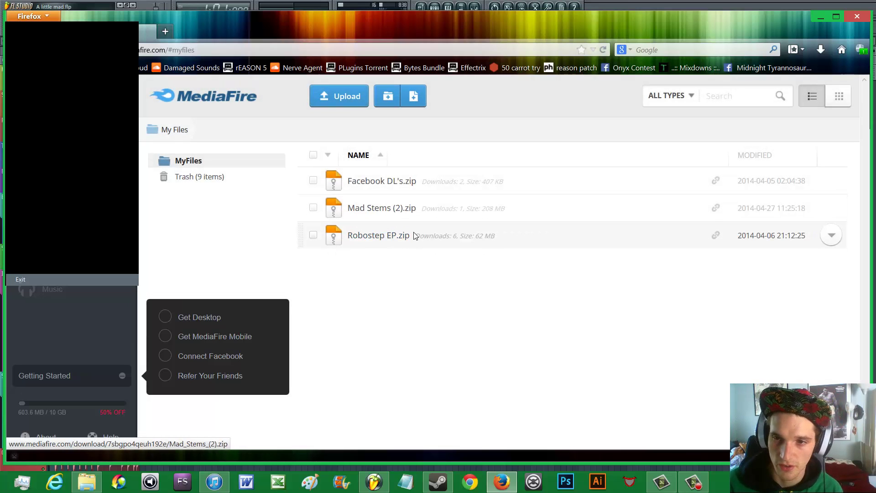
Show the Mad Stems (2).zip download page link, then close the tab and Firefox
left_click(396, 212)
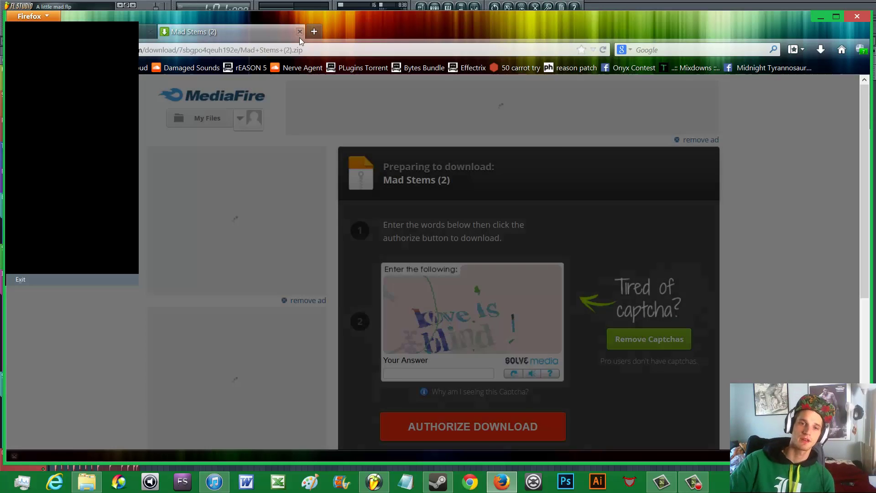
left_click(296, 49)
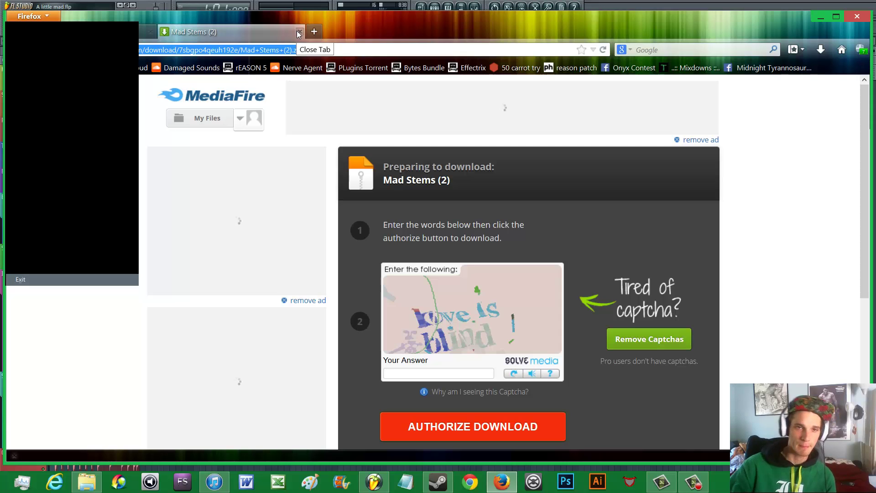
left_click(298, 33)
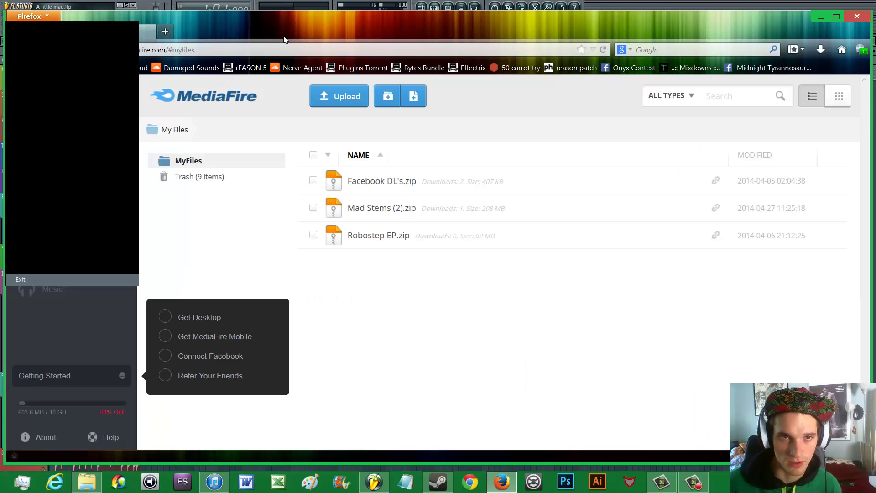
left_click(856, 15)
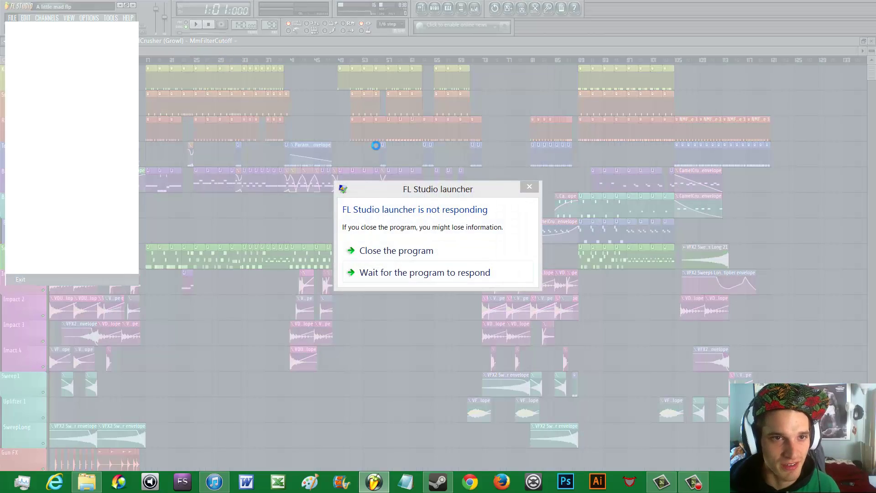
Force-close unresponsive FL Studio, minimize iTunes, and bring up the Camtasia recorder
left_click(417, 255)
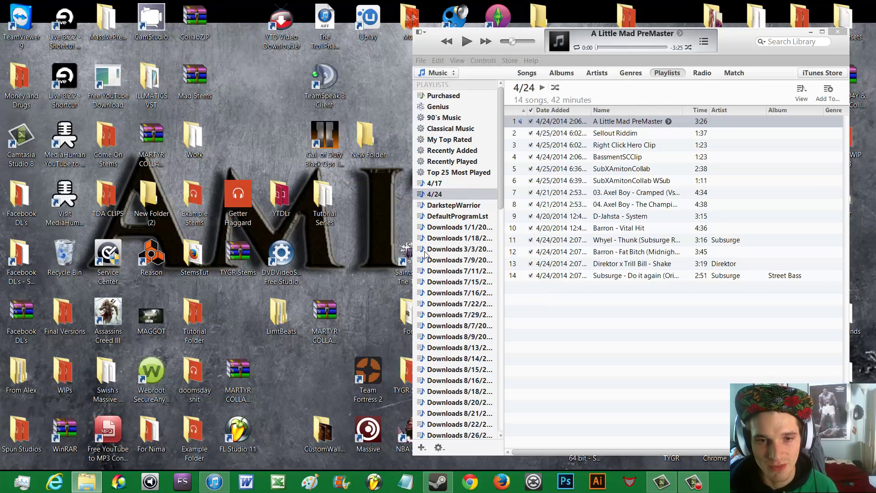
left_click(810, 35)
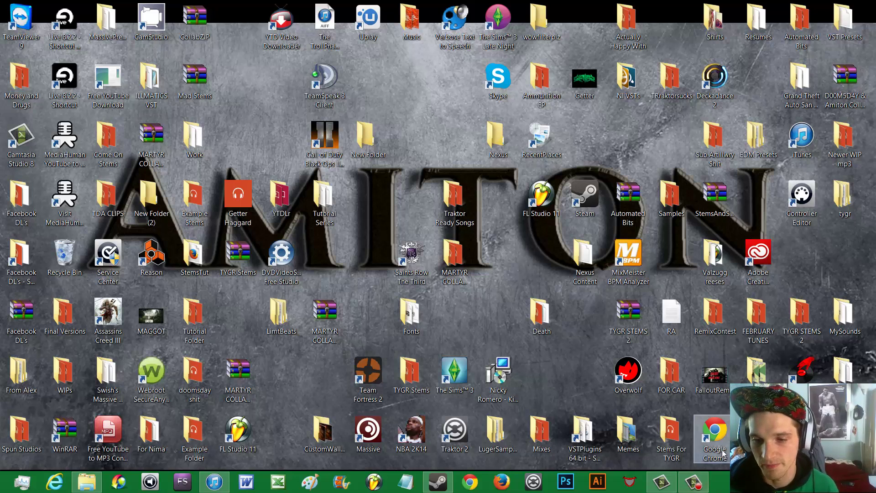
left_click(696, 483)
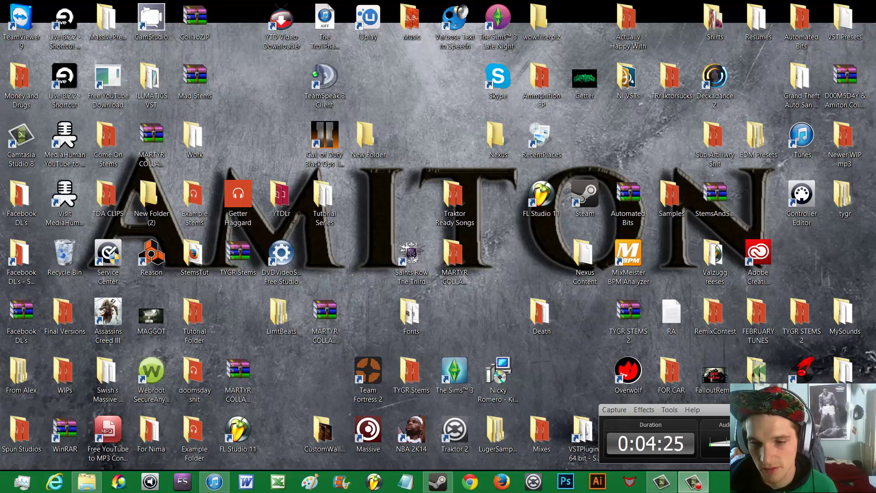